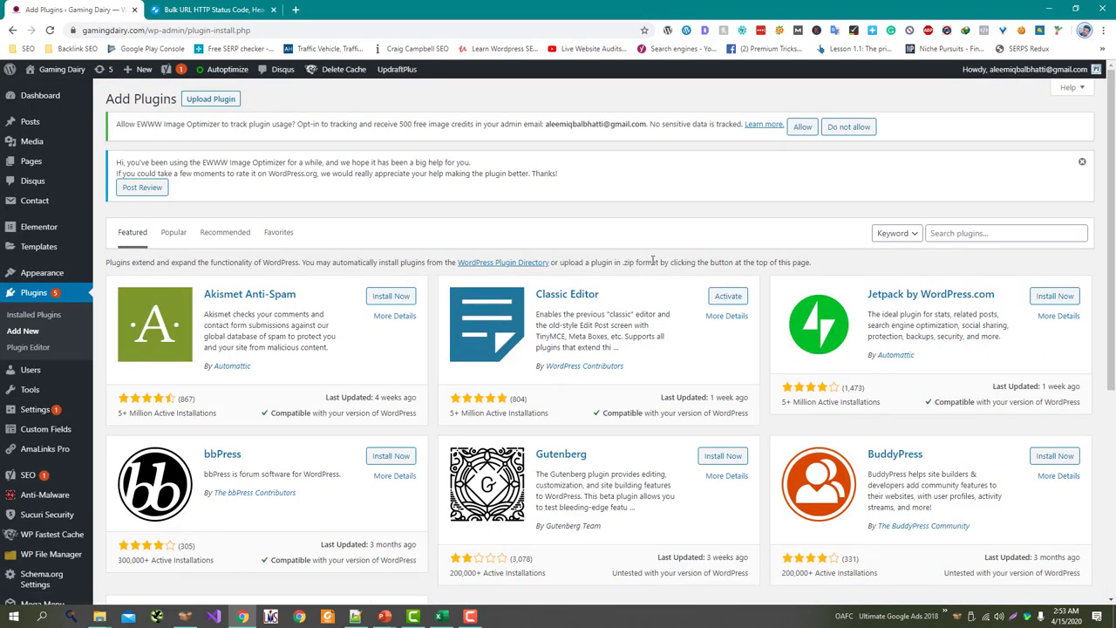
Search the plugin directory for Redirection and open the installed Redirection plugin's management page
left_click(974, 233)
type("Redirection")
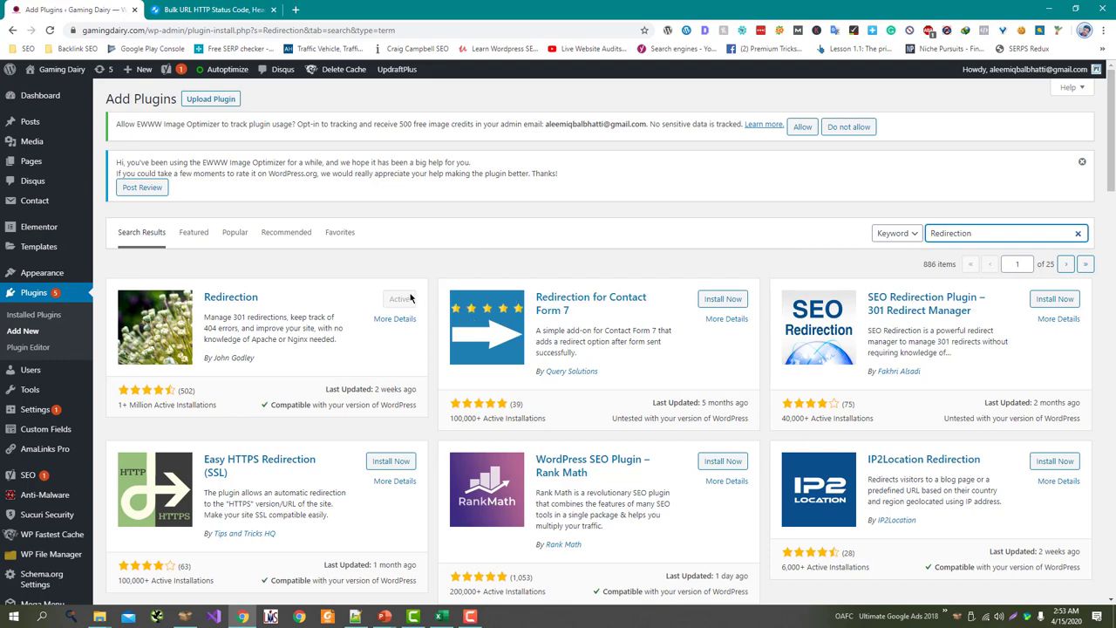
mouse_move(53, 392)
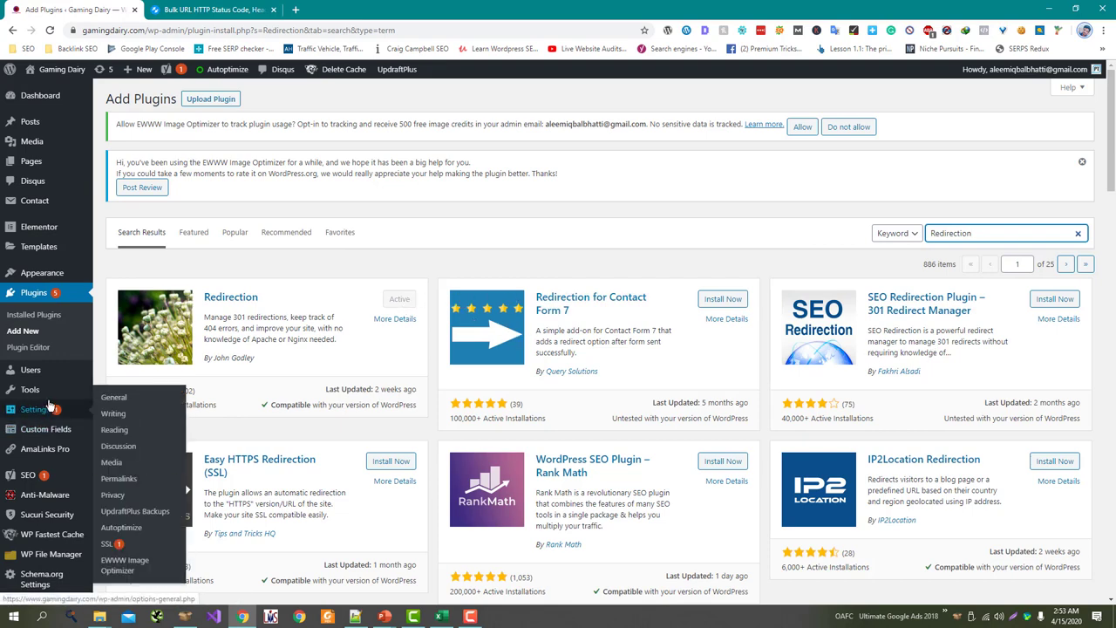
left_click(135, 490)
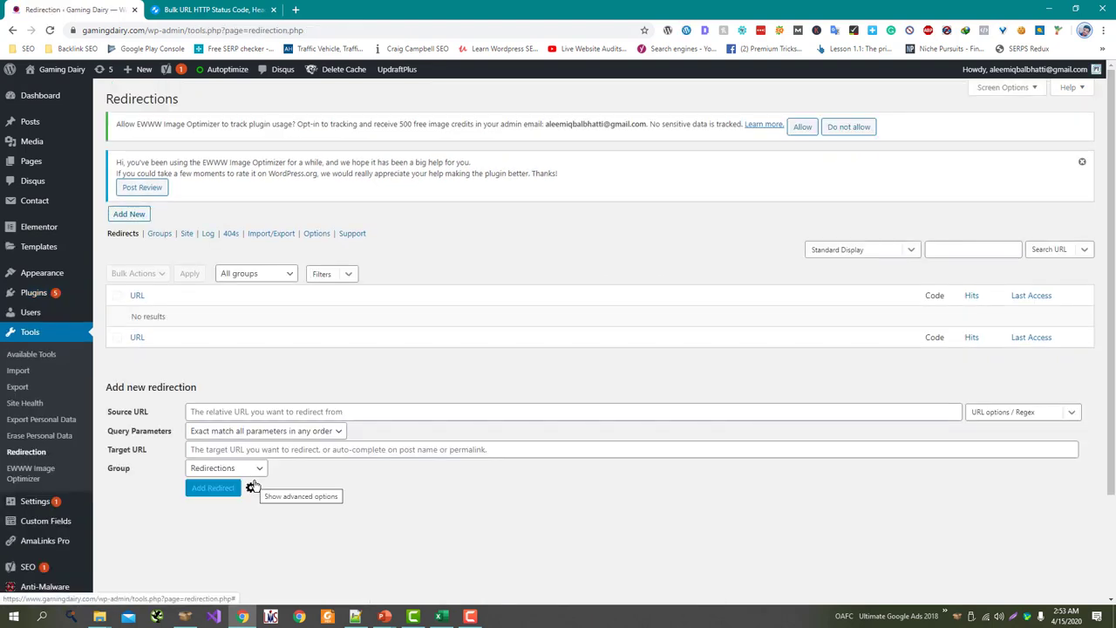
Fill in a new redirection from /test/ to /test-01/, keeping exact parameter matching and the Redirections group
left_click(258, 406)
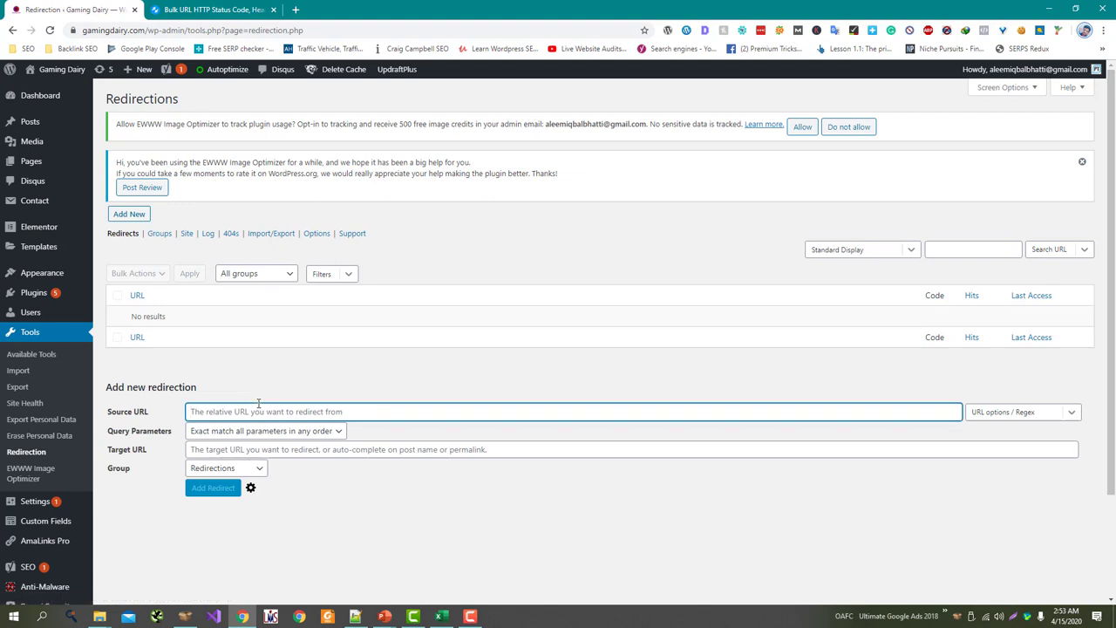
type("/test/")
left_click(261, 430)
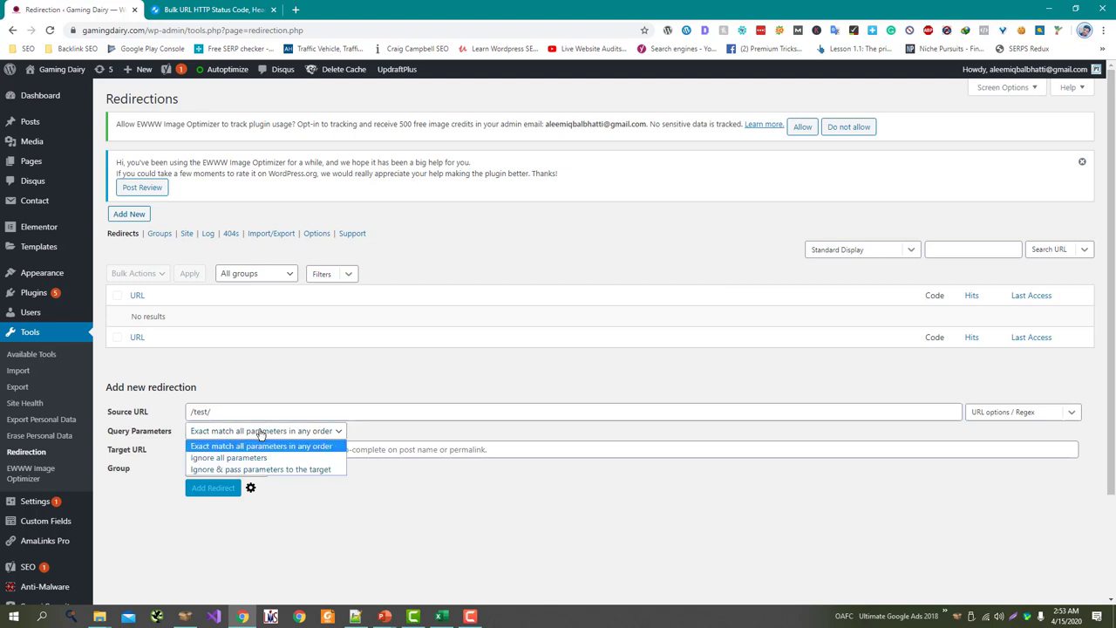
left_click(163, 446)
left_click(235, 451)
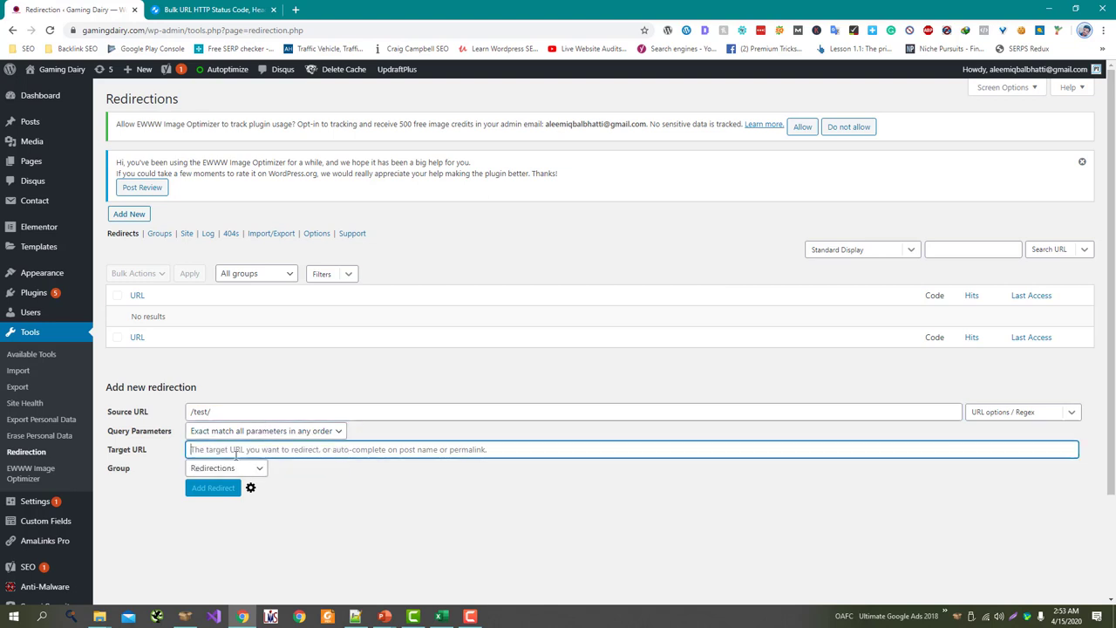
type("/test-01/")
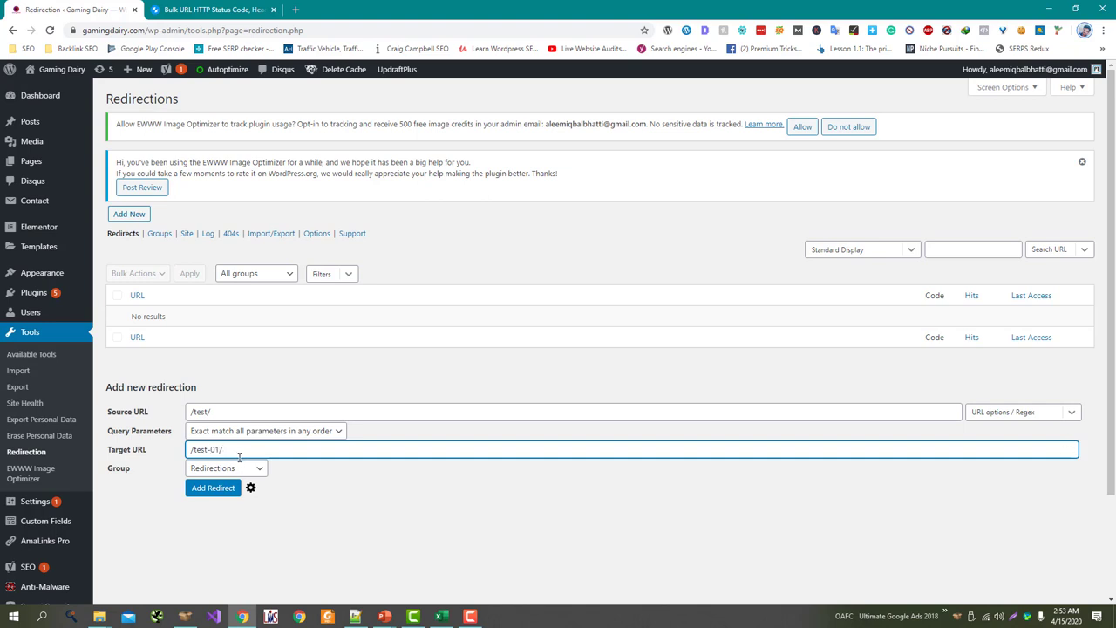
left_click(241, 471)
left_click(318, 494)
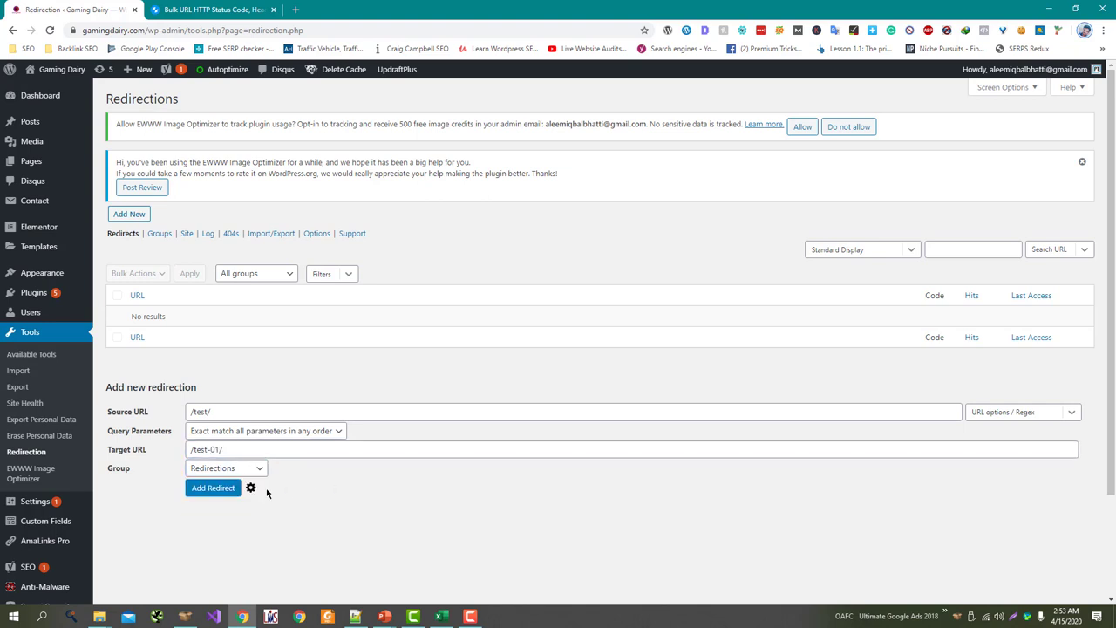
In the advanced options, set the match action to Error (404) with HTTP code 403 - Forbidden and add the redirect
left_click(250, 487)
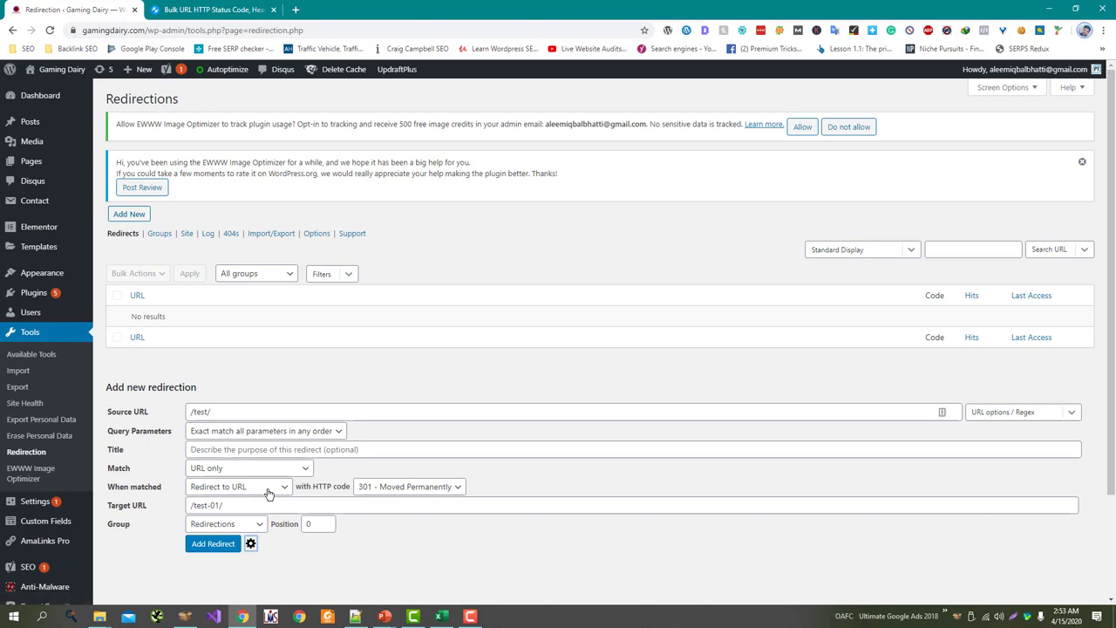
left_click(389, 489)
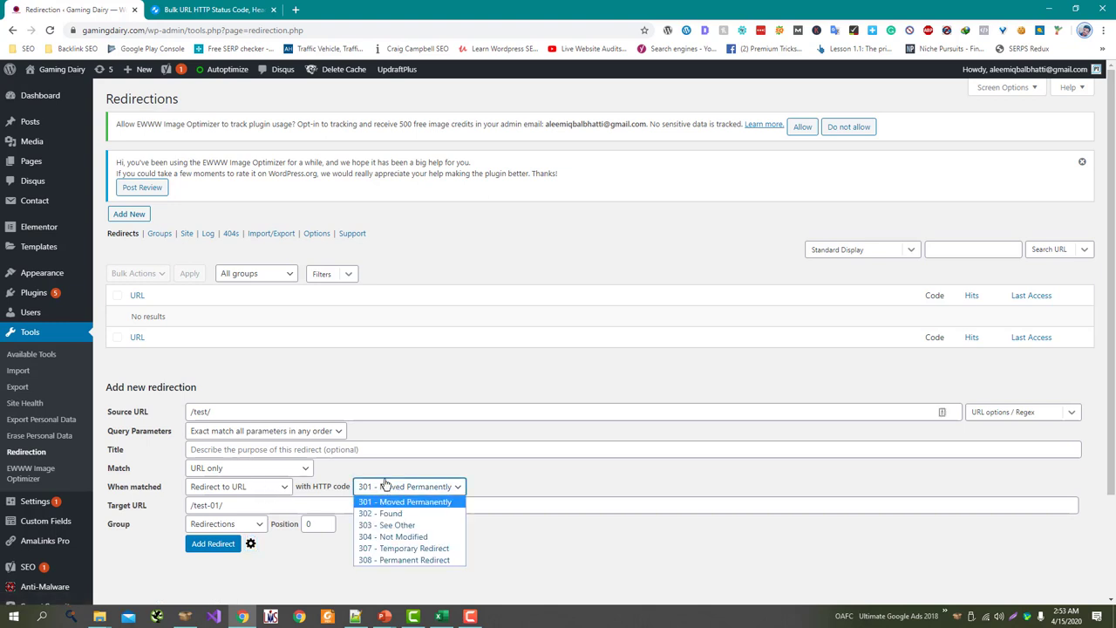
left_click(285, 491)
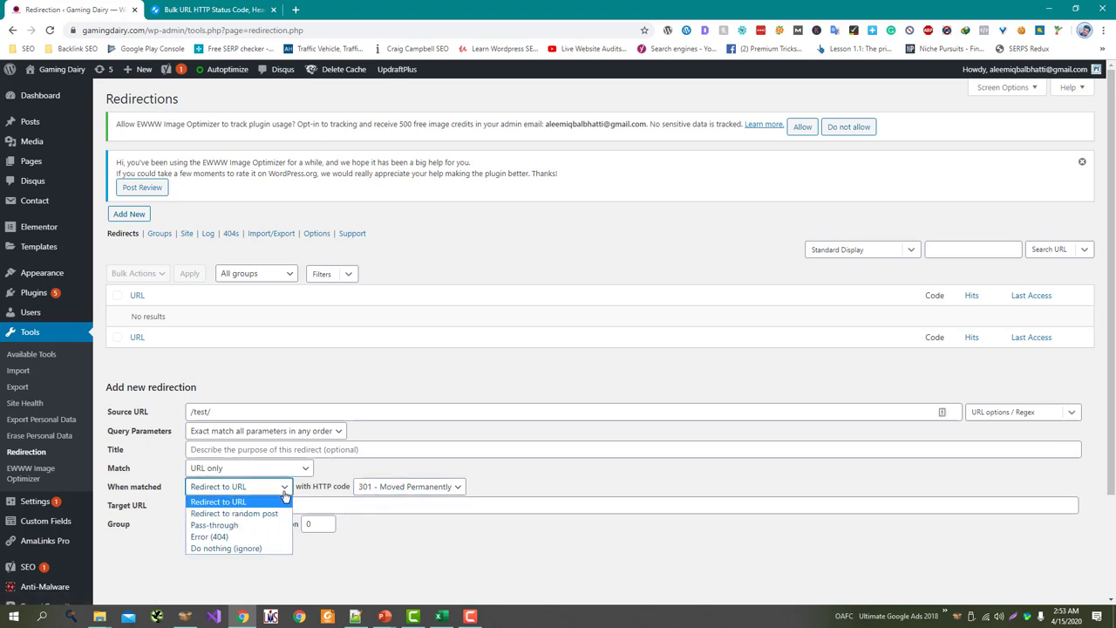
left_click(270, 538)
left_click(410, 486)
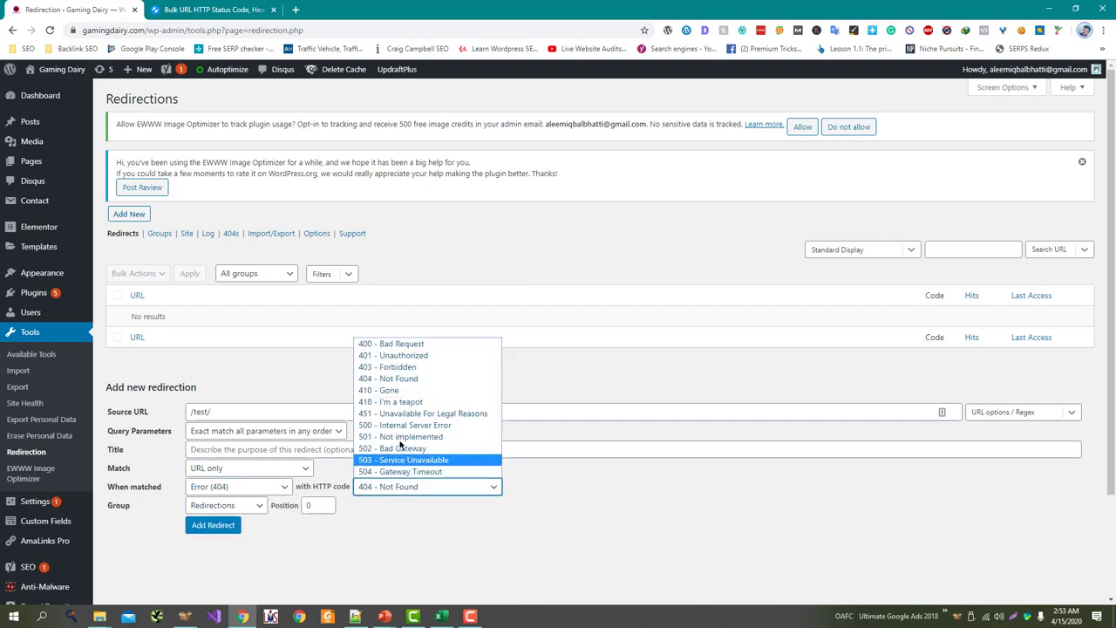
left_click(409, 368)
left_click(223, 526)
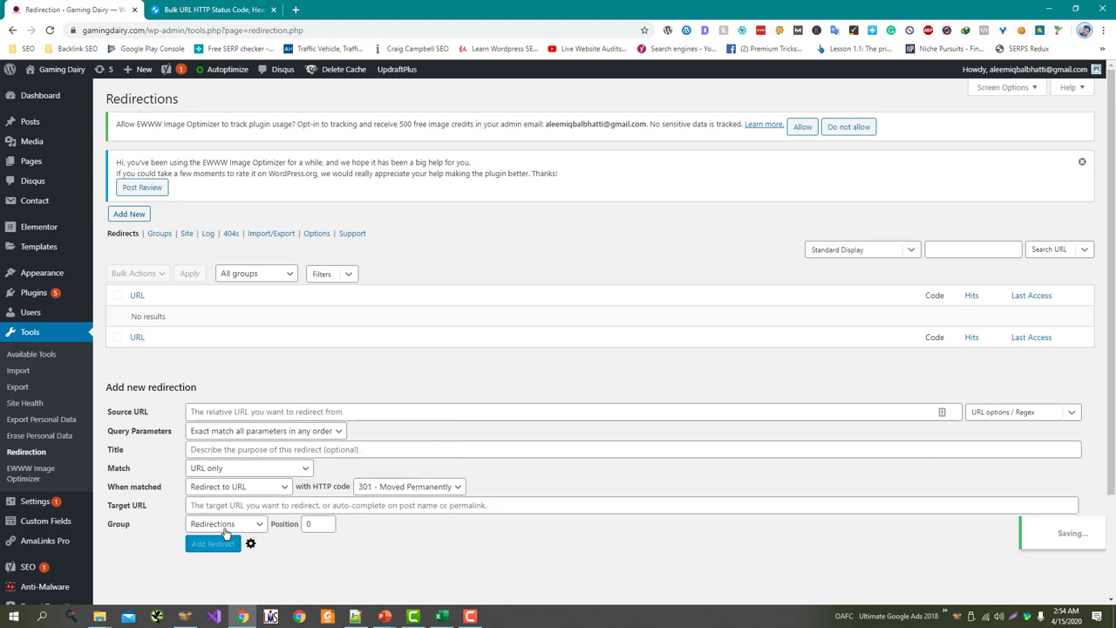
Copy the /test/ redirect's link address and check its status code in httpstatus
mouse_move(179, 327)
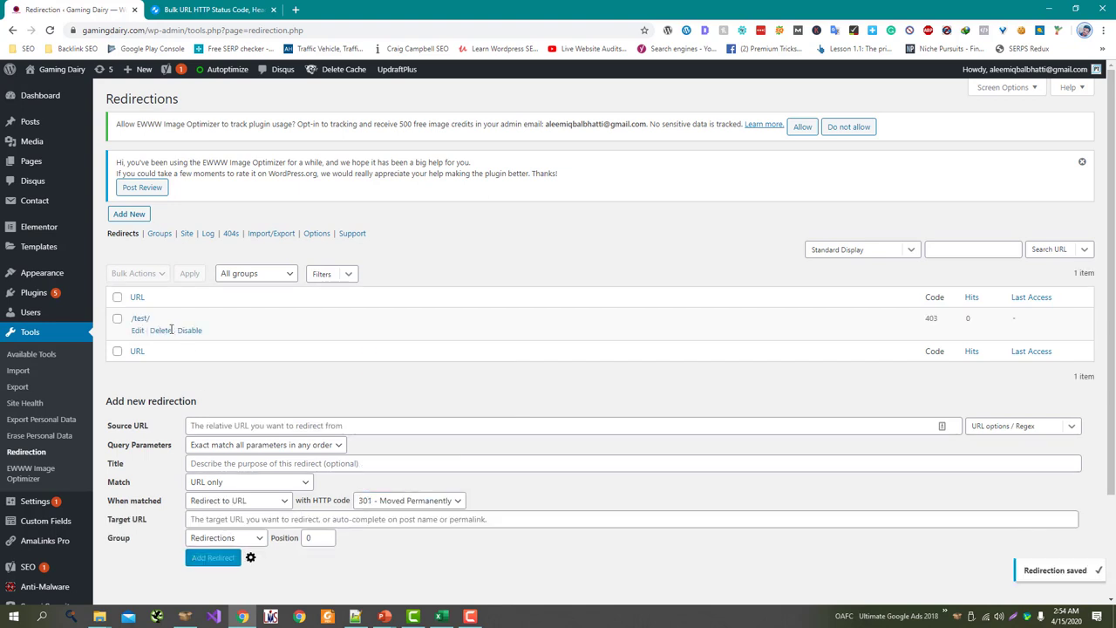
right_click(140, 321)
left_click(194, 387)
key("ctrl+Tab")
key("ctrl+v")
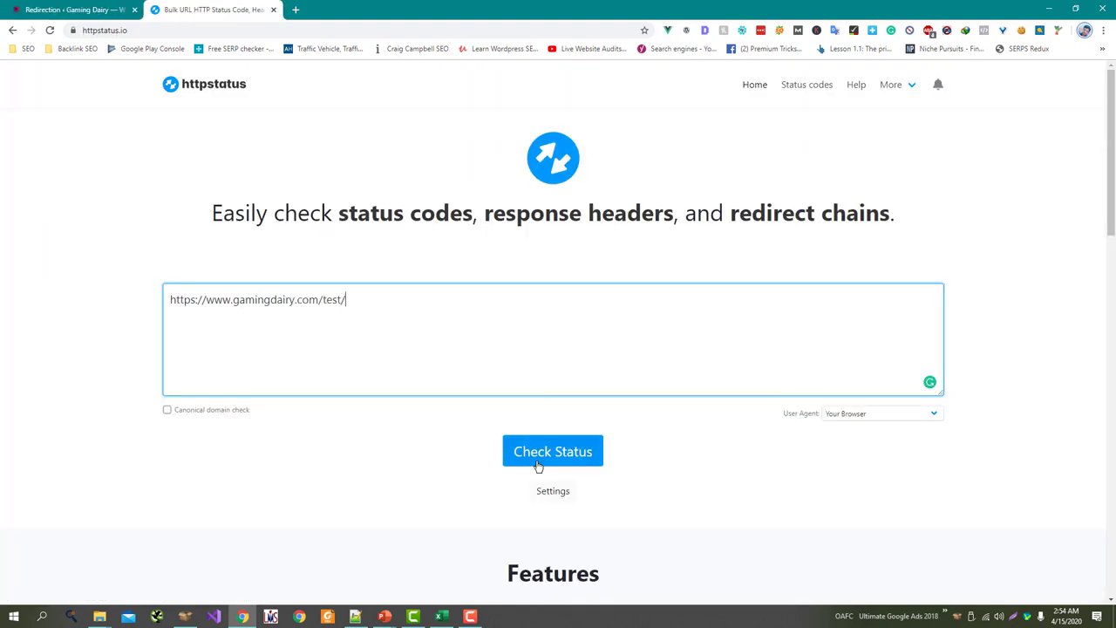
left_click(536, 460)
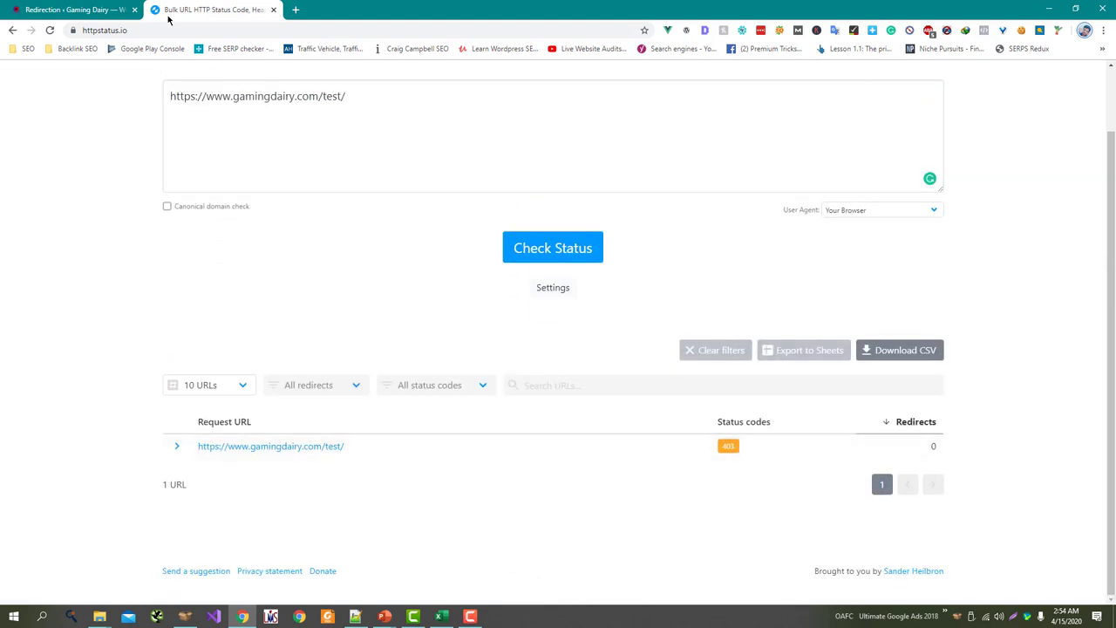
Change the /test/ redirect's HTTP code to 410 - Gone in Redirection and save it
left_click(118, 9)
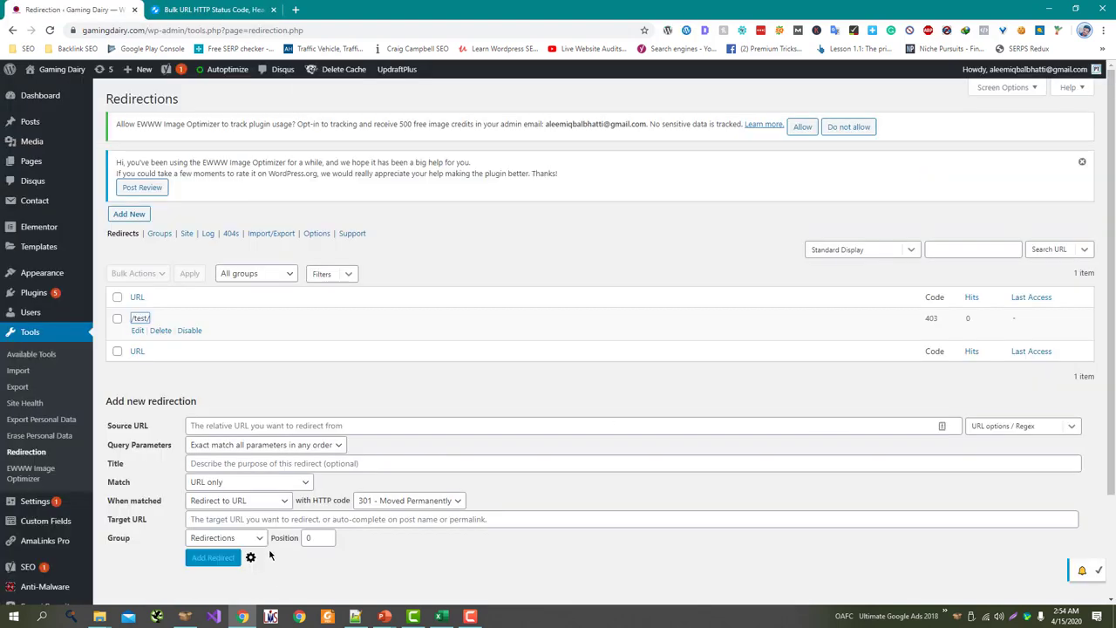
left_click(138, 329)
left_click(446, 407)
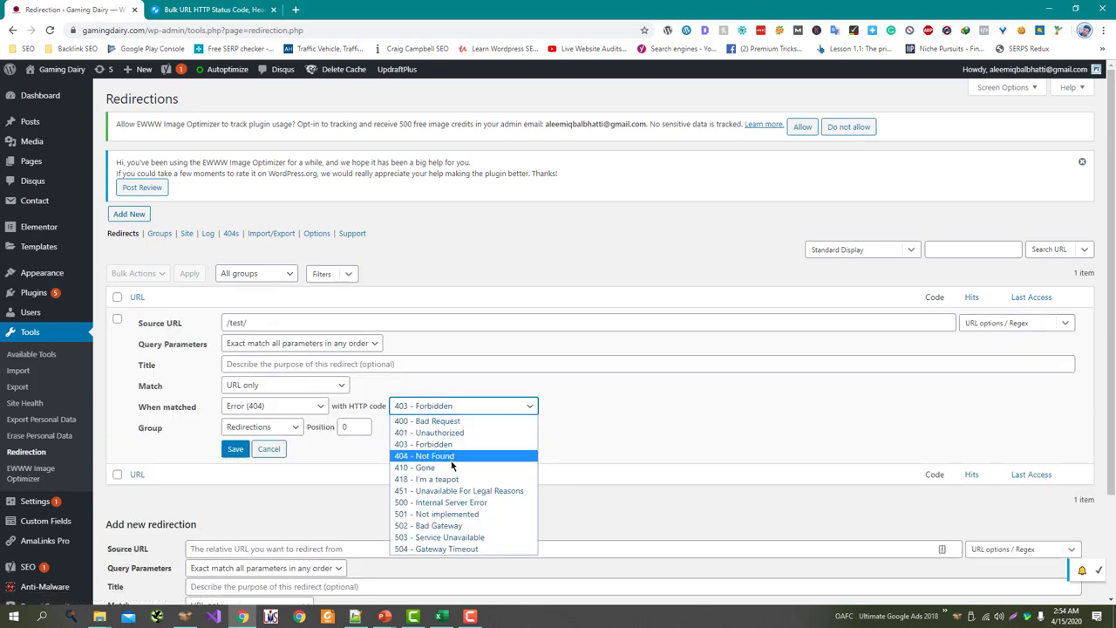
left_click(451, 468)
left_click(235, 449)
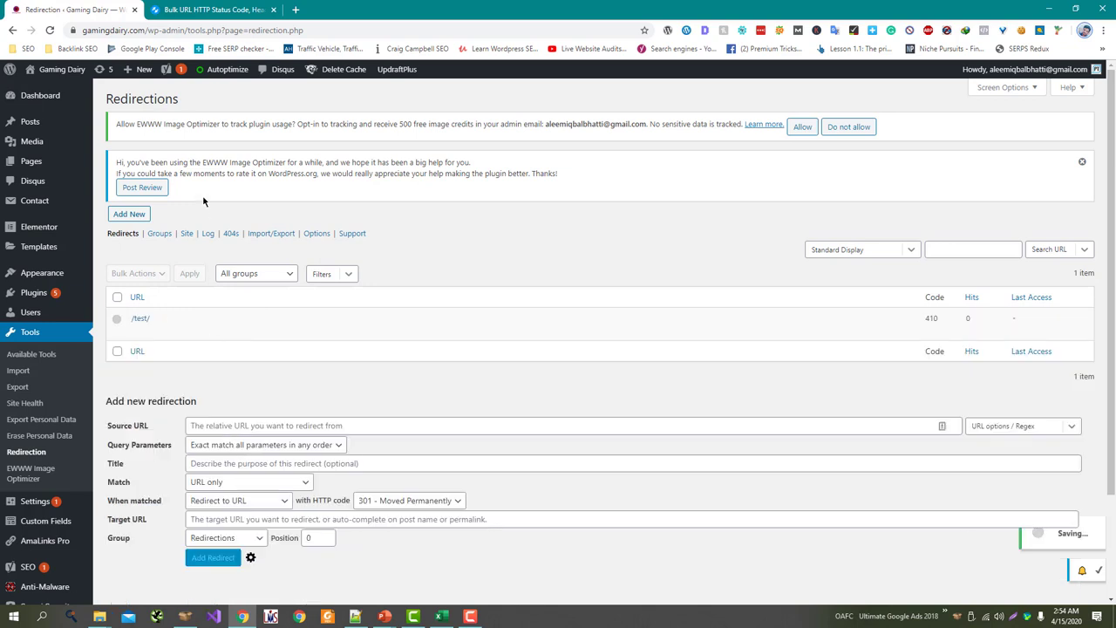
Run the httpstatus check again for the /test/ URL already entered
left_click(209, 12)
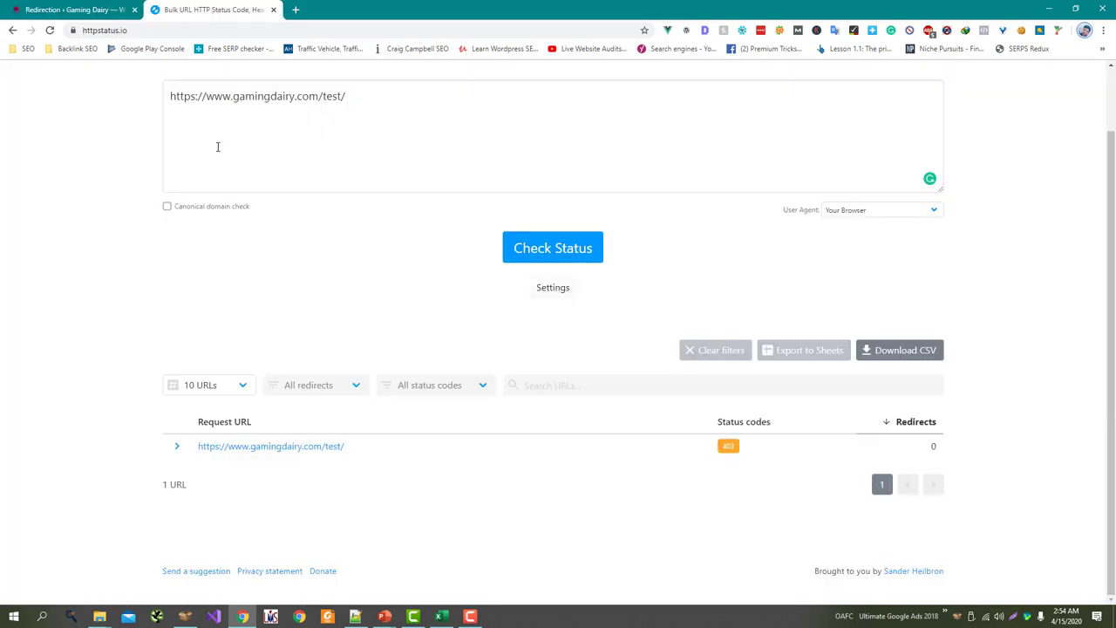
left_click(534, 255)
mouse_move(727, 445)
Back in Redirection, set the /test/ redirect's HTTP code to 404 - Not Found and save it
left_click(70, 10)
mouse_move(189, 317)
left_click(138, 330)
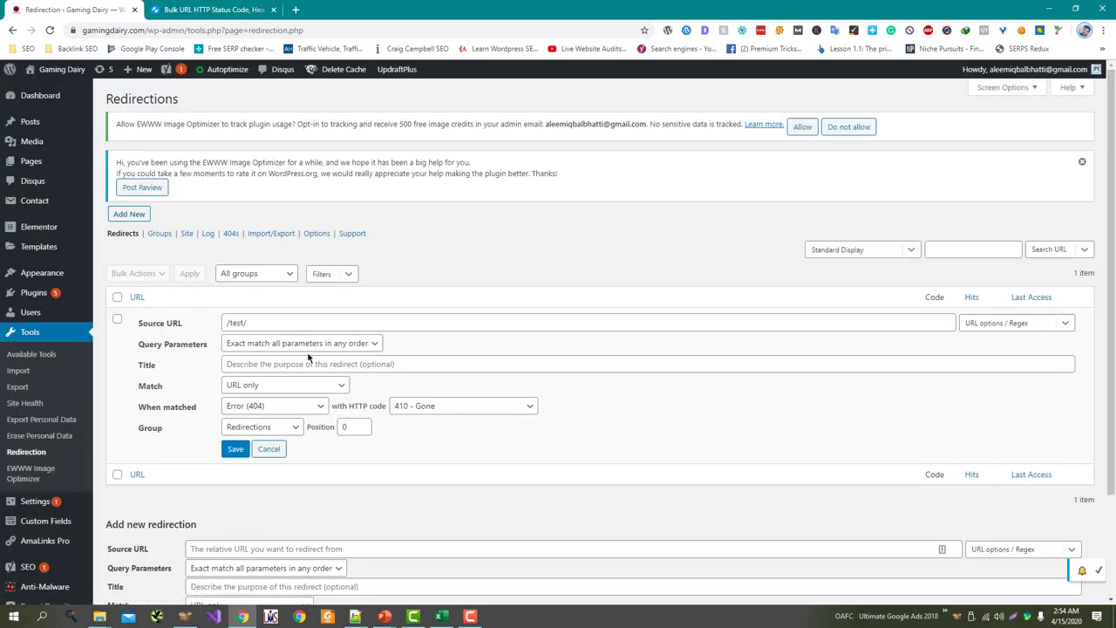
left_click(418, 409)
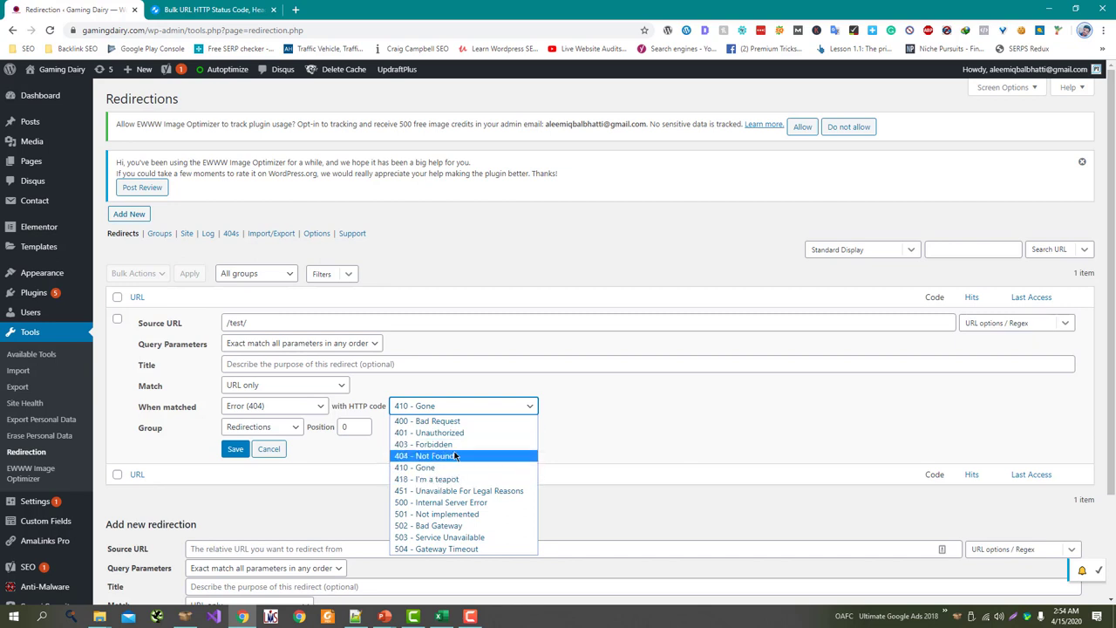
left_click(454, 455)
left_click(234, 448)
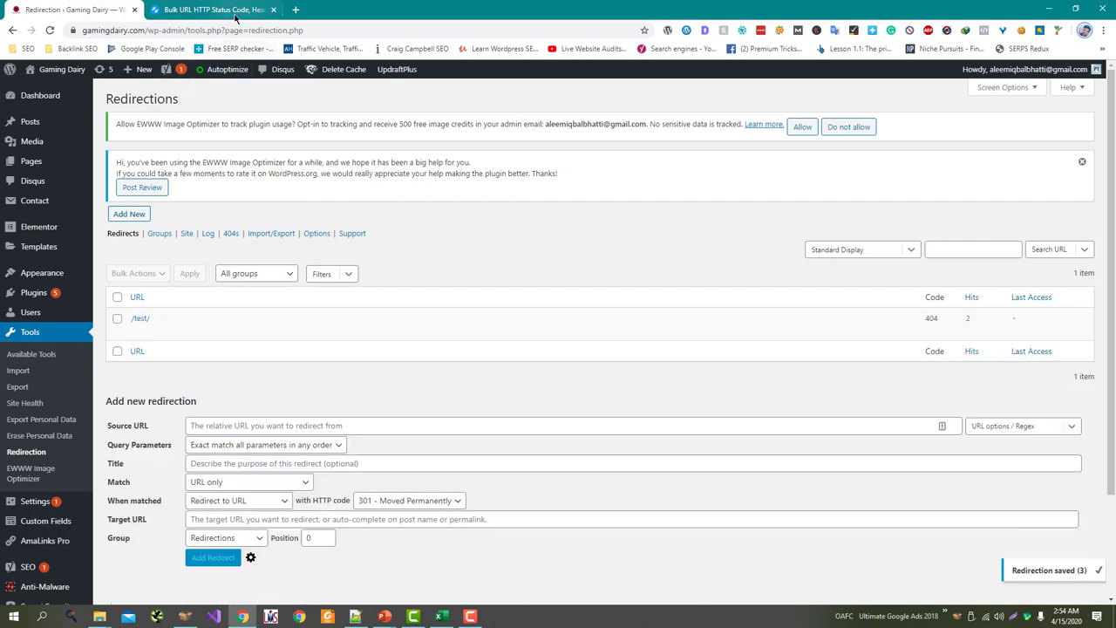
Reload httpstatus, paste the /test/ URL again and check its status code
left_click(214, 10)
key("F5")
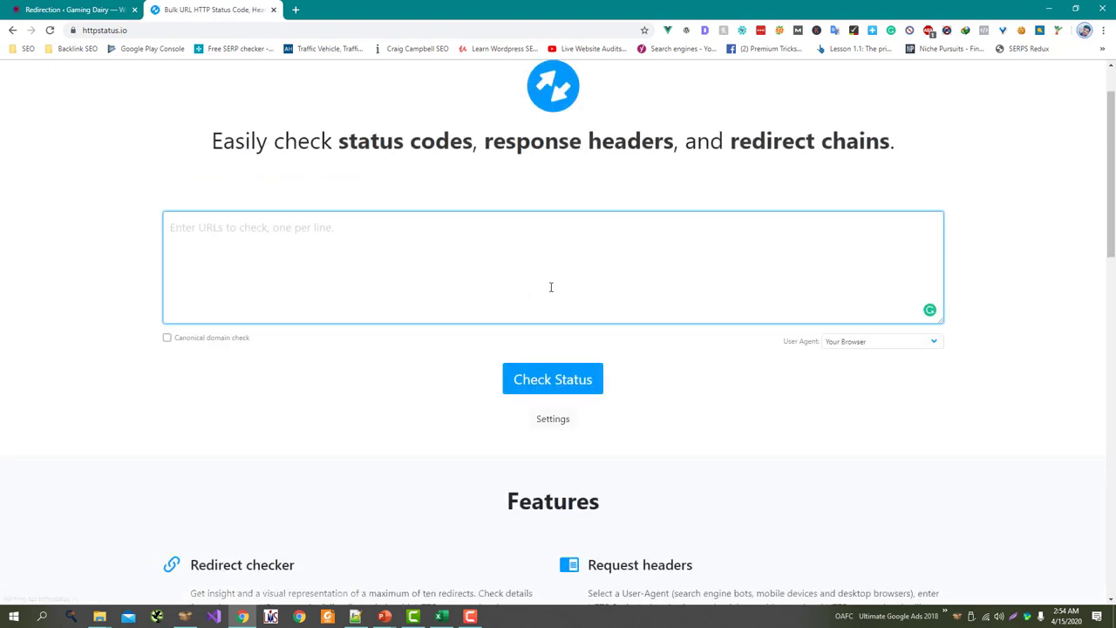
key("ctrl+v")
left_click(538, 365)
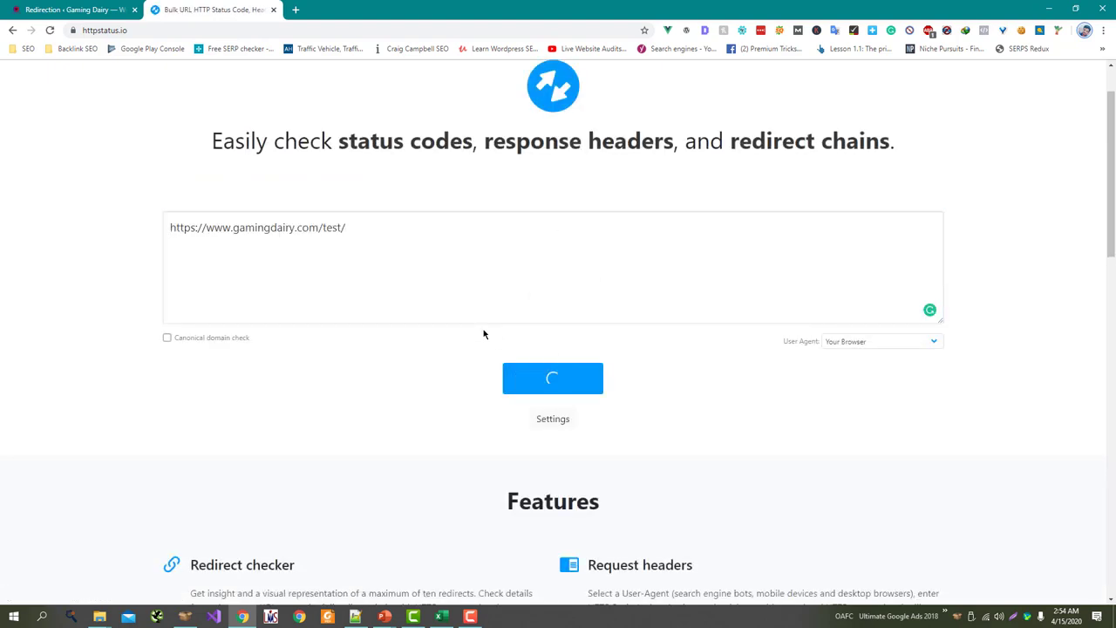
double_click(725, 444)
From the WordPress admin, open the Yoast SEO tools in a new tab and bring up the file editor
left_click(122, 9)
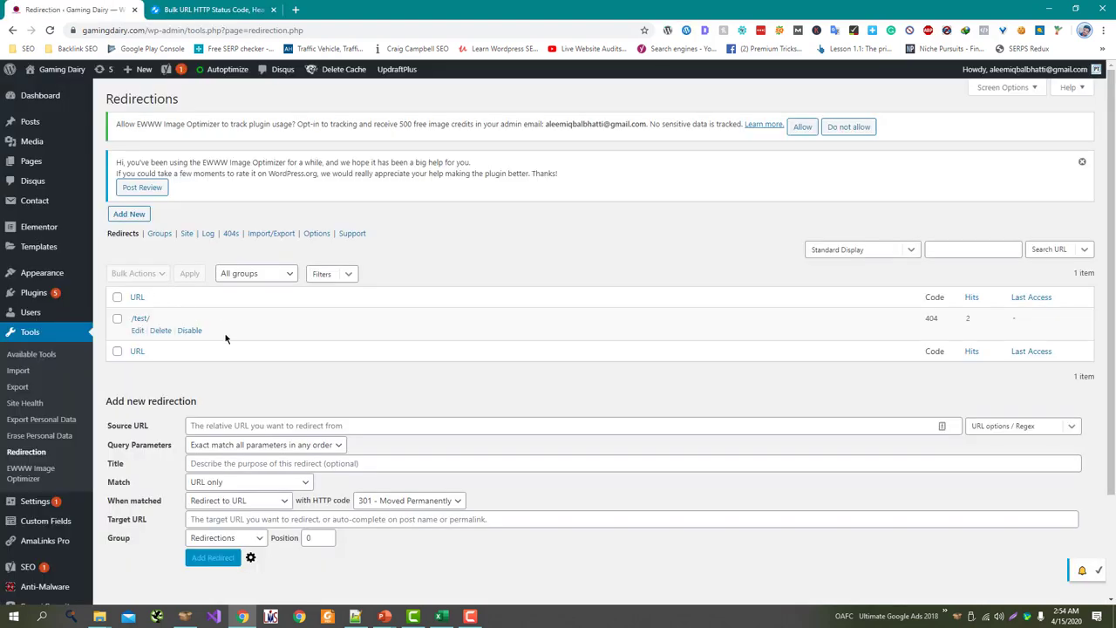
mouse_move(92, 308)
scroll(87, 319, "down", 2)
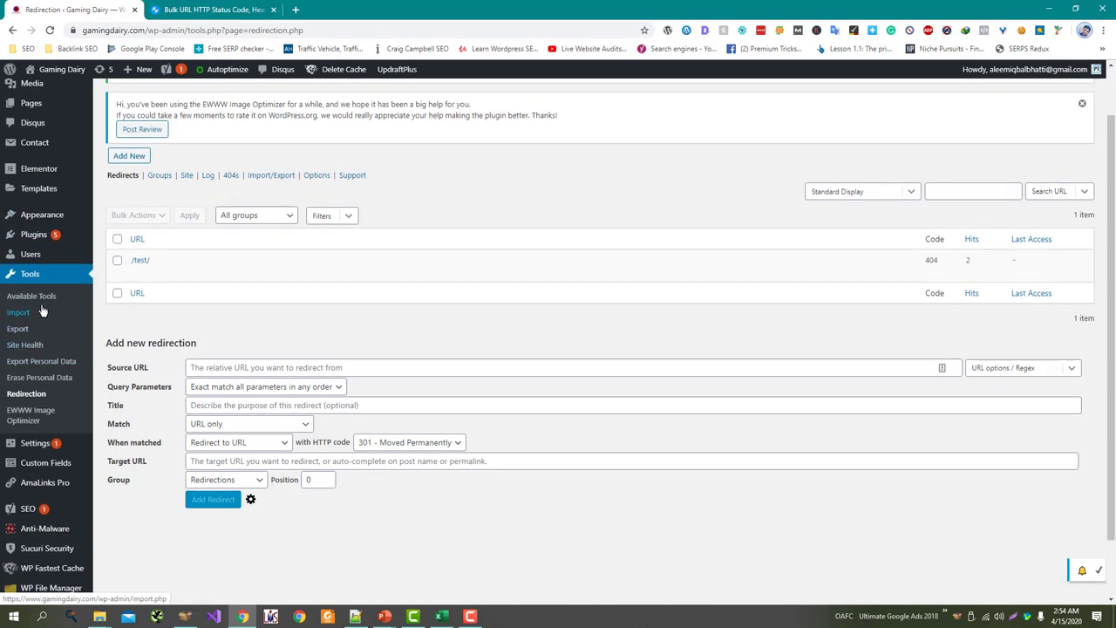
scroll(35, 375, "down", 2)
mouse_move(52, 441)
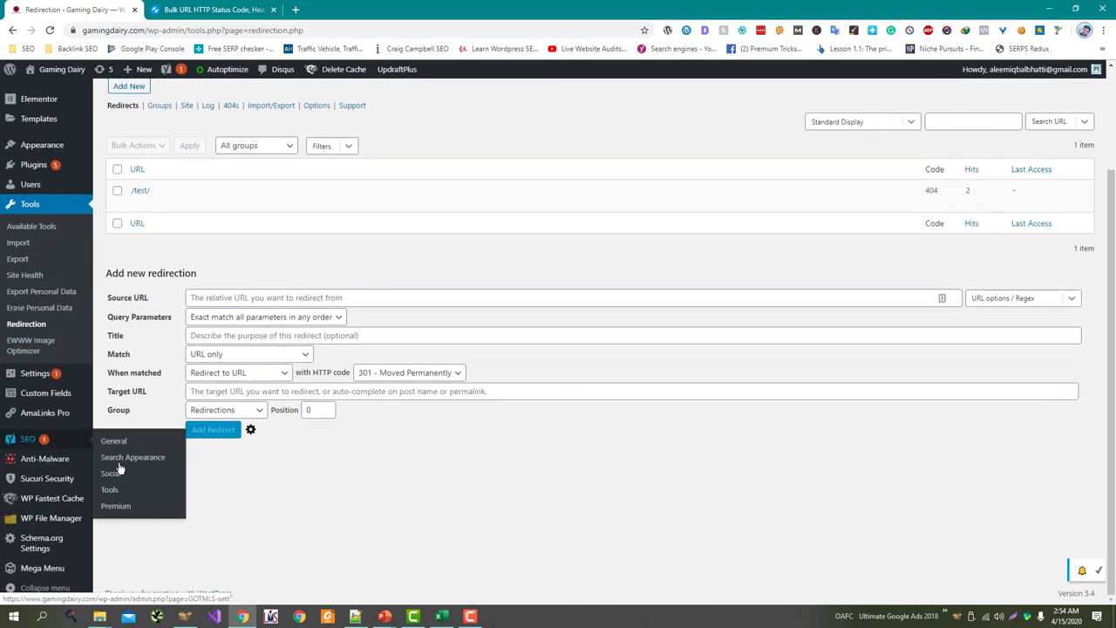
middle_click(127, 494)
left_click(203, 11)
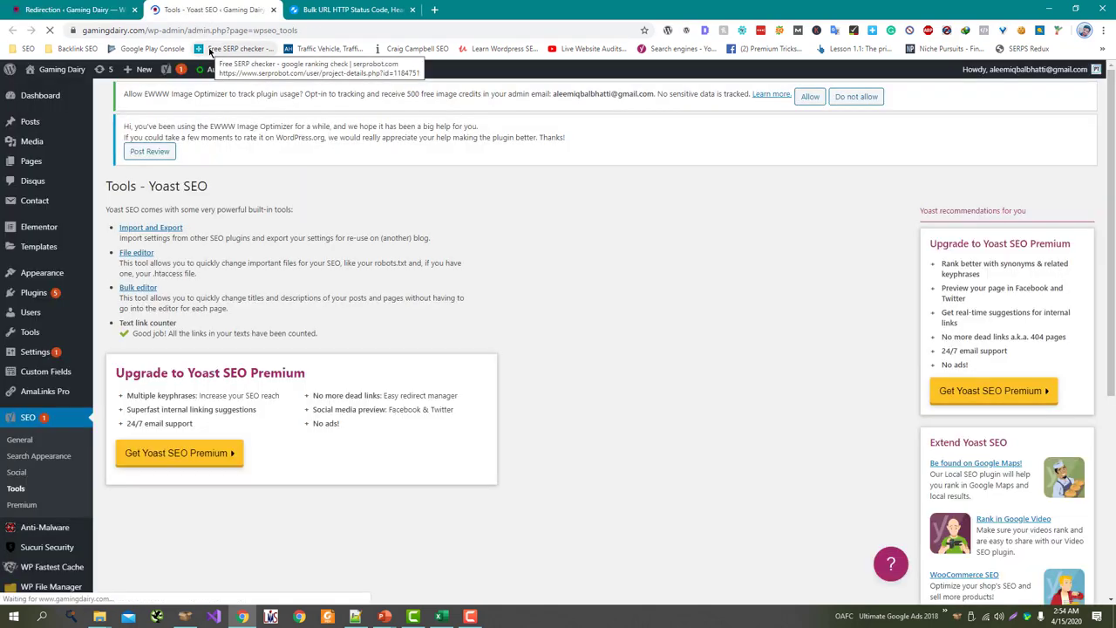
left_click(139, 267)
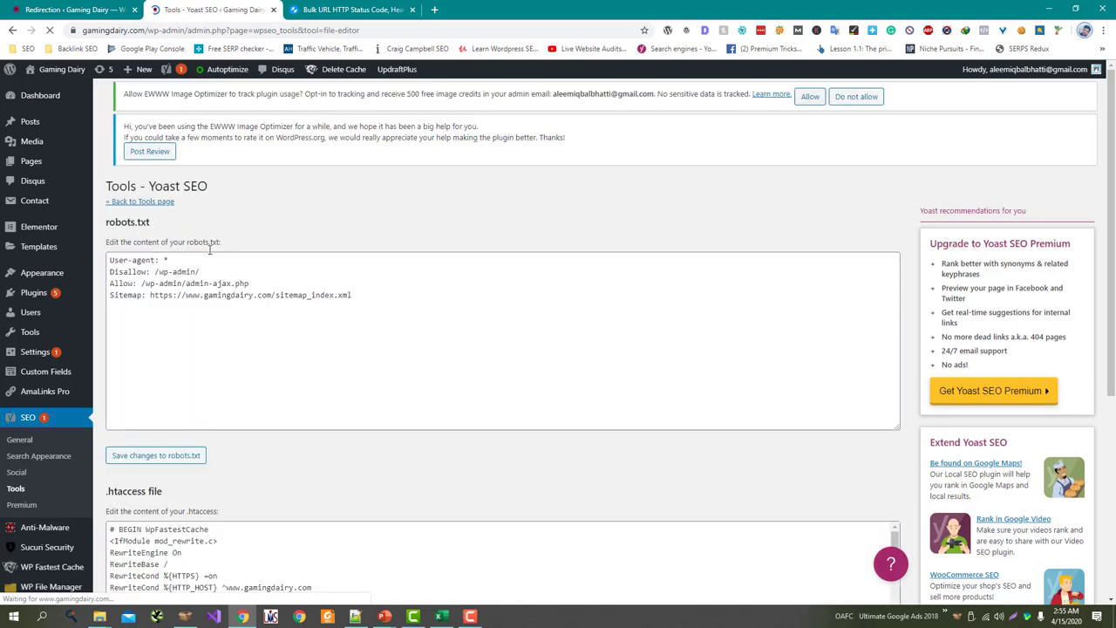
Review the end of the .htaccess file and view the Htaccess slide with redirect examples in PowerPoint
scroll(209, 250, "down", 3)
scroll(223, 363, "down", 3)
scroll(224, 363, "down", 5)
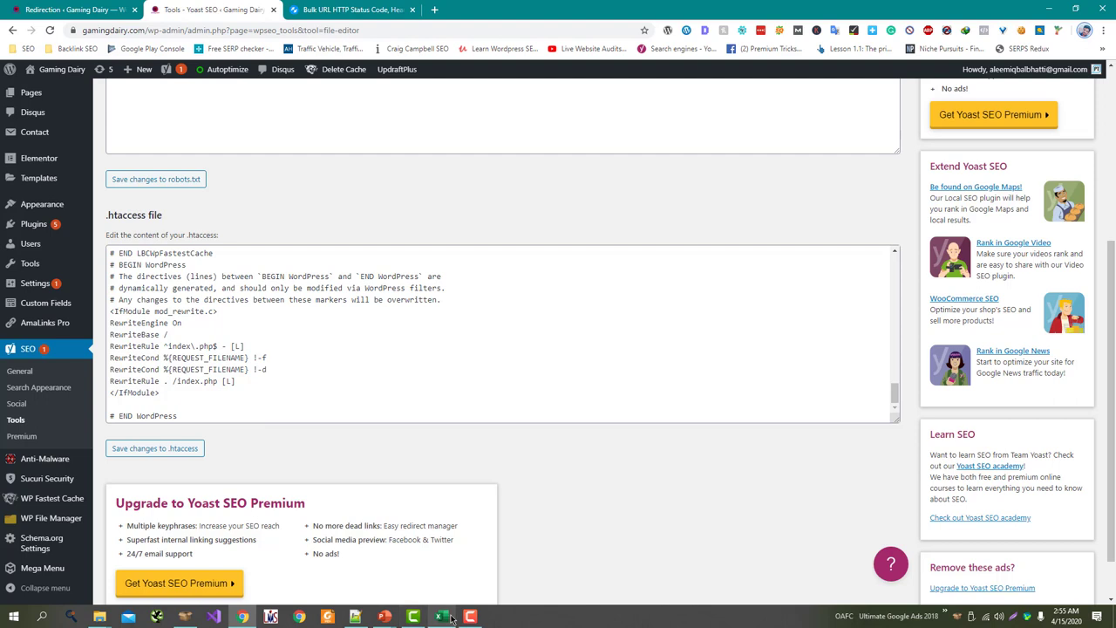
mouse_move(470, 617)
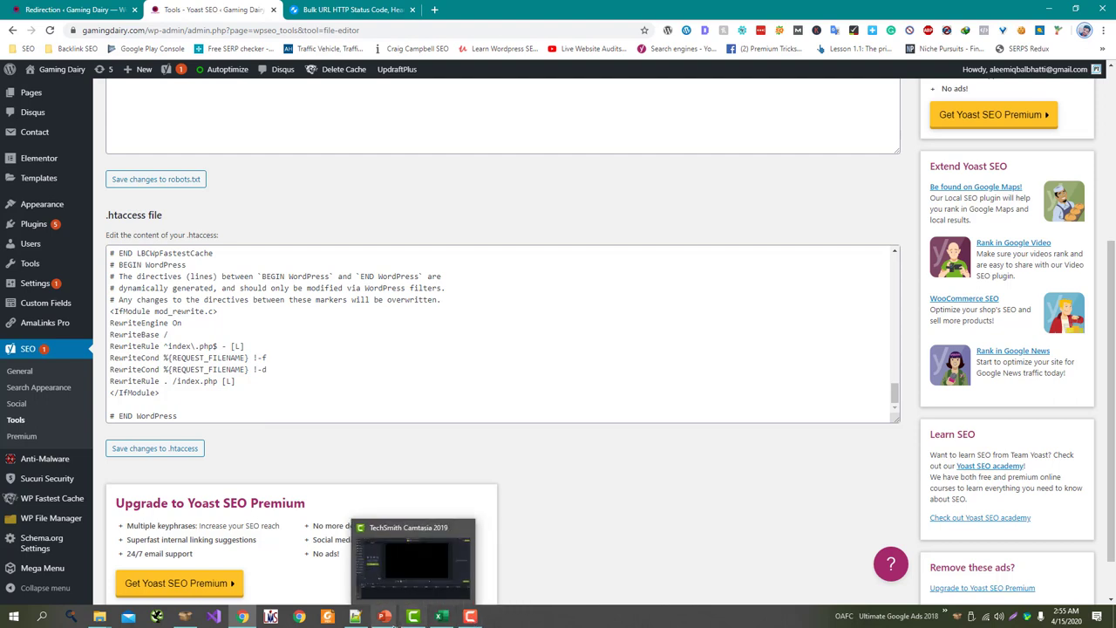
mouse_move(385, 616)
left_click(433, 584)
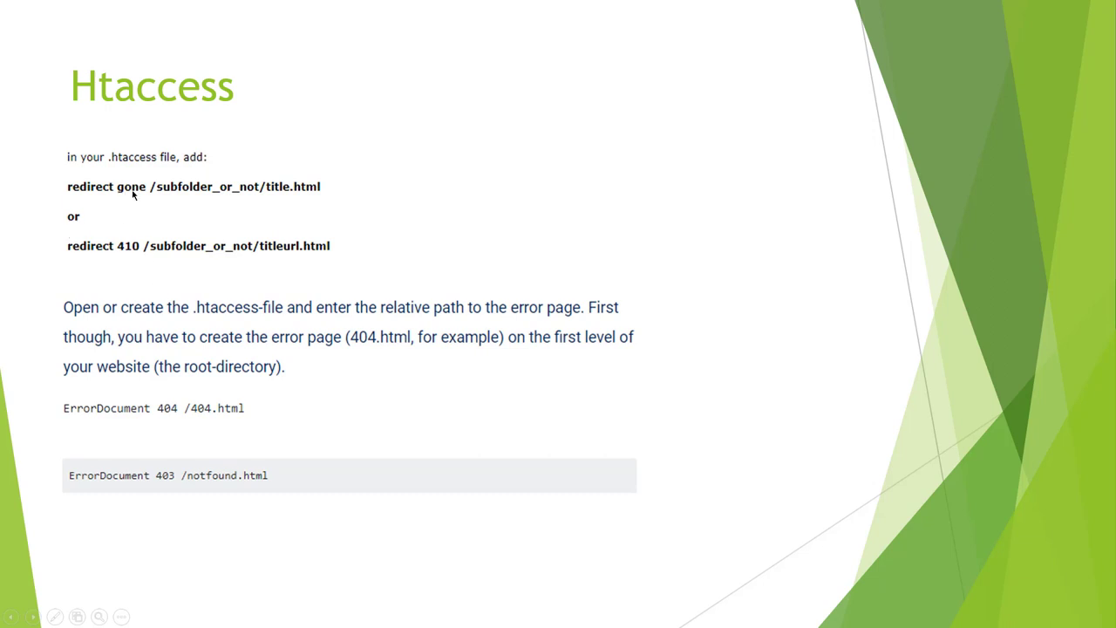
Back in Chrome's Yoast file editor, add the line "redirect 410 gone.html" after # END WordPress in the .htaccess file and save it
key("alt+Tab")
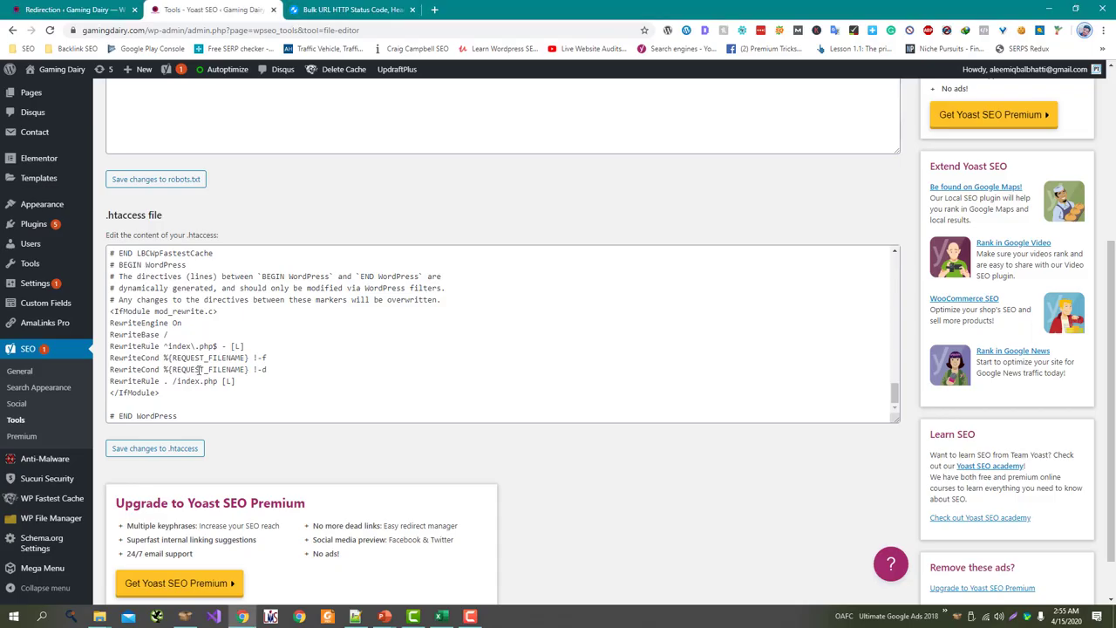
left_click(211, 416)
key("Return")
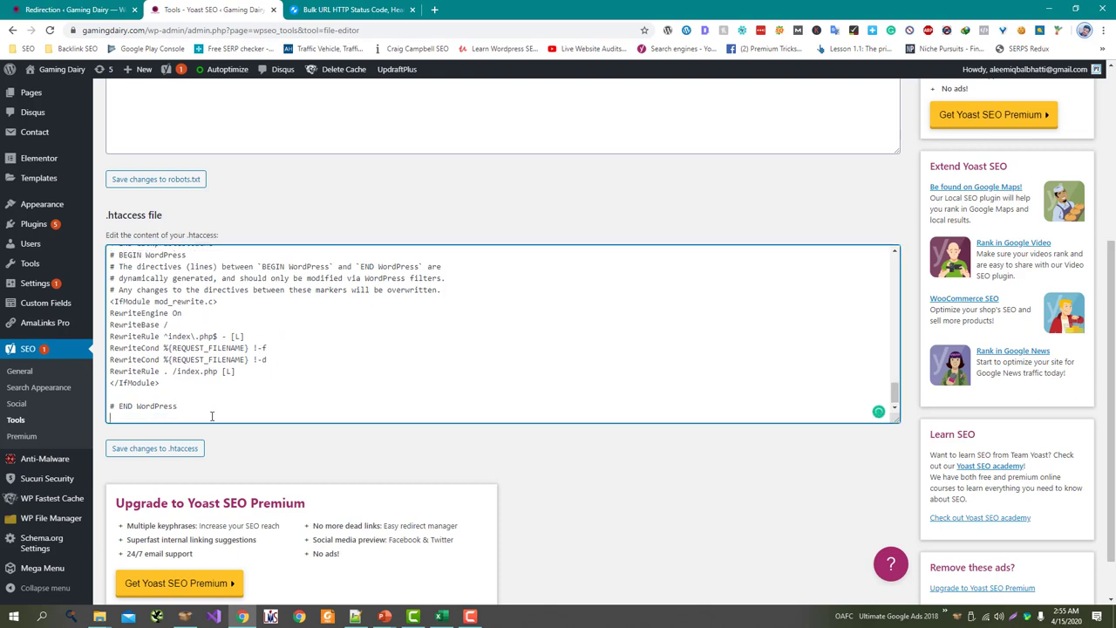
type("redirect 410 gone.html")
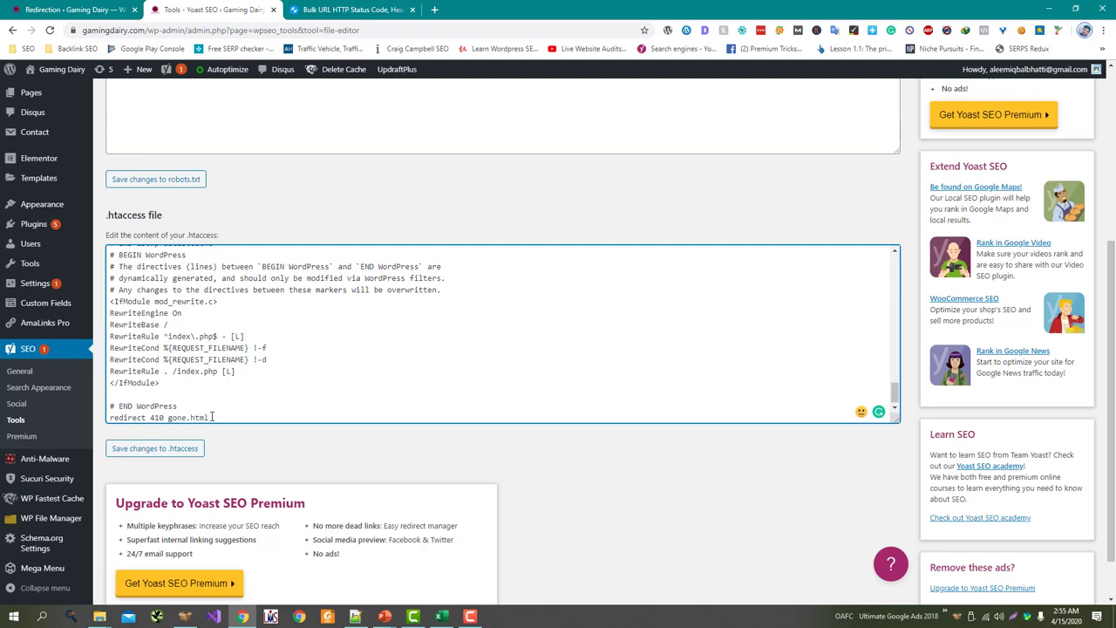
left_click(160, 446)
Change the status code in the gone.html redirect line at the end of the .htaccess file to 404 and save the file
left_click(349, 10)
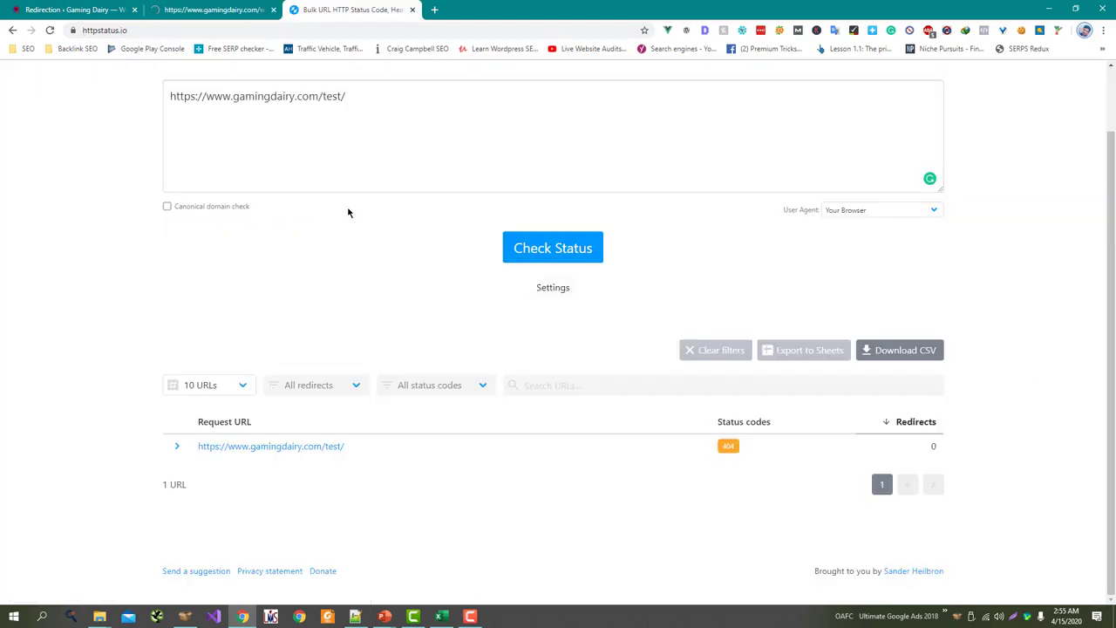
left_click(200, 9)
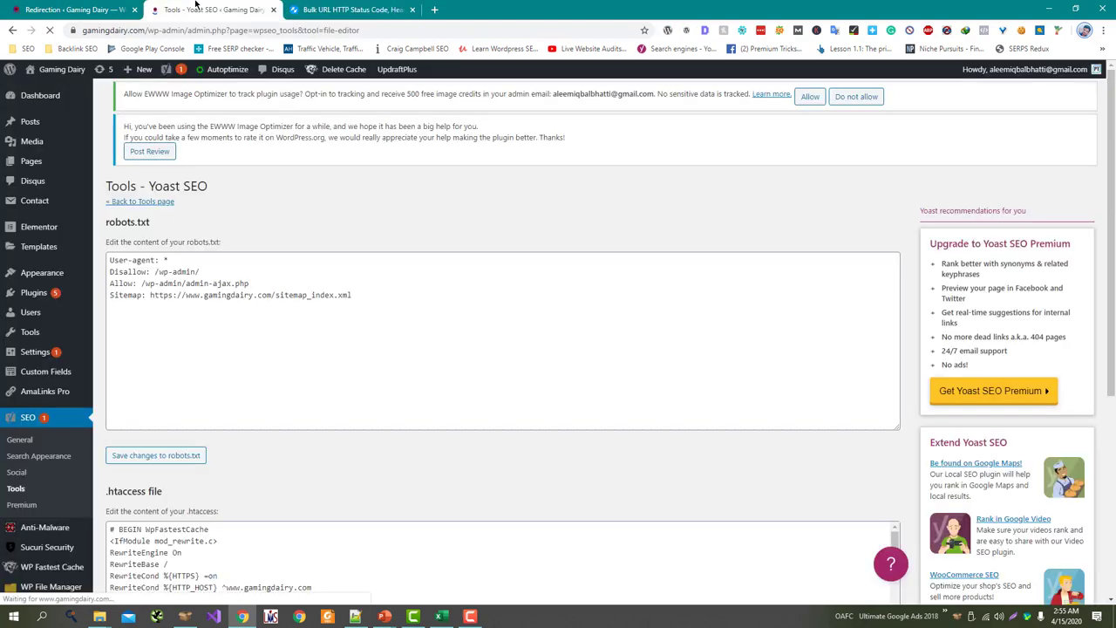
scroll(190, 330, "down", 4)
scroll(189, 329, "down", 10)
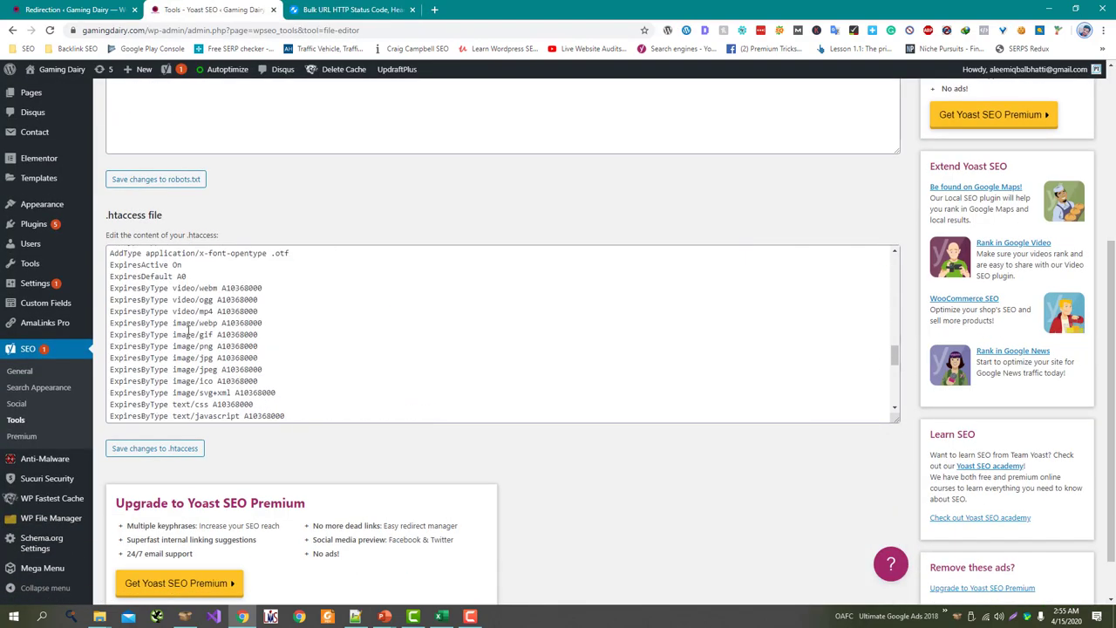
double_click(157, 416)
type("404")
left_click(154, 449)
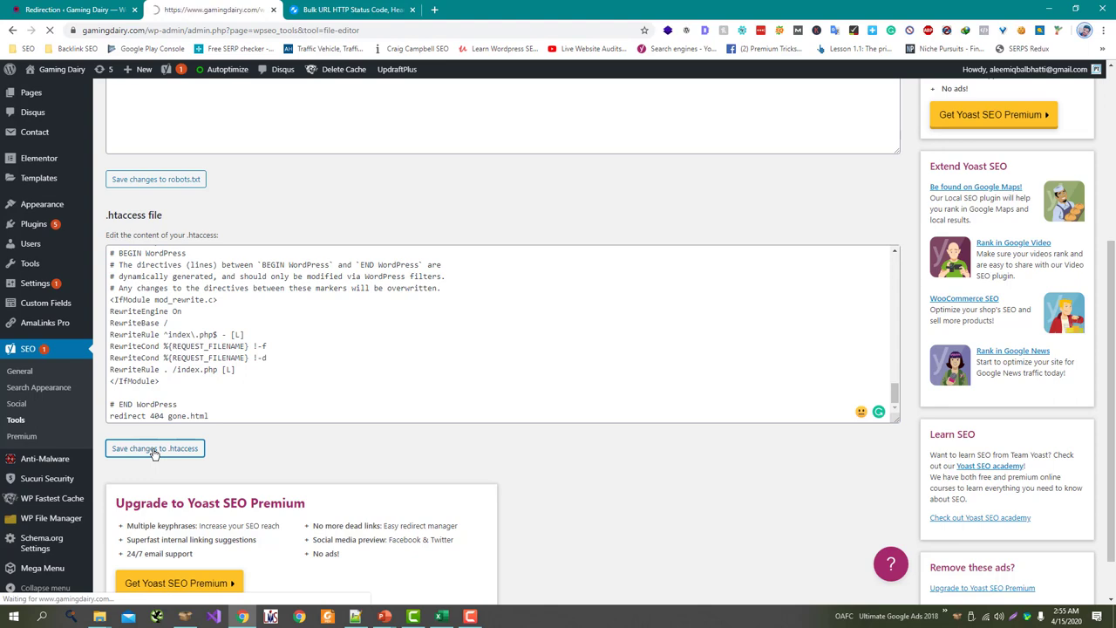
left_click(305, 10)
key("F5")
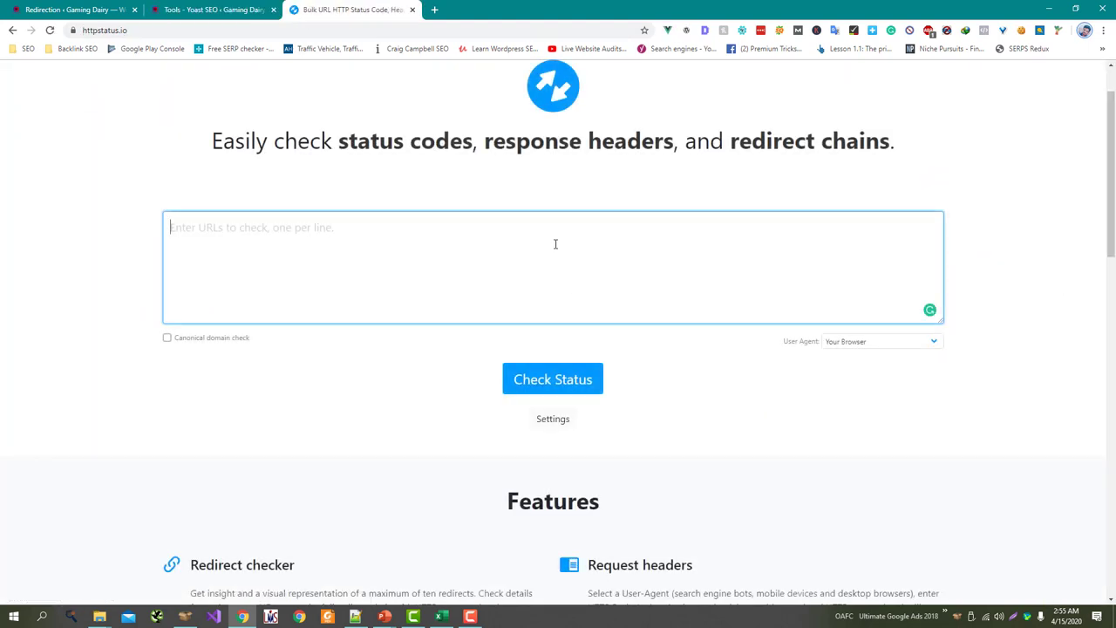
type("https://www.gamingdairy.com/test/")
left_click(535, 380)
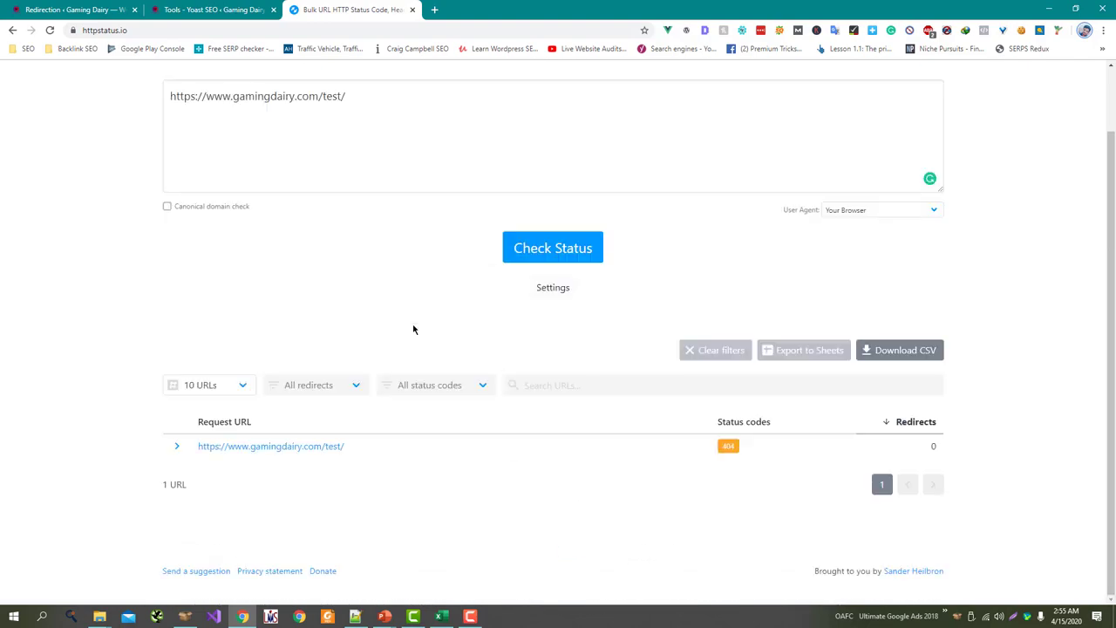
key("ctrl+t")
type("https://www.gamingdairy.com/test/")
key("Return")
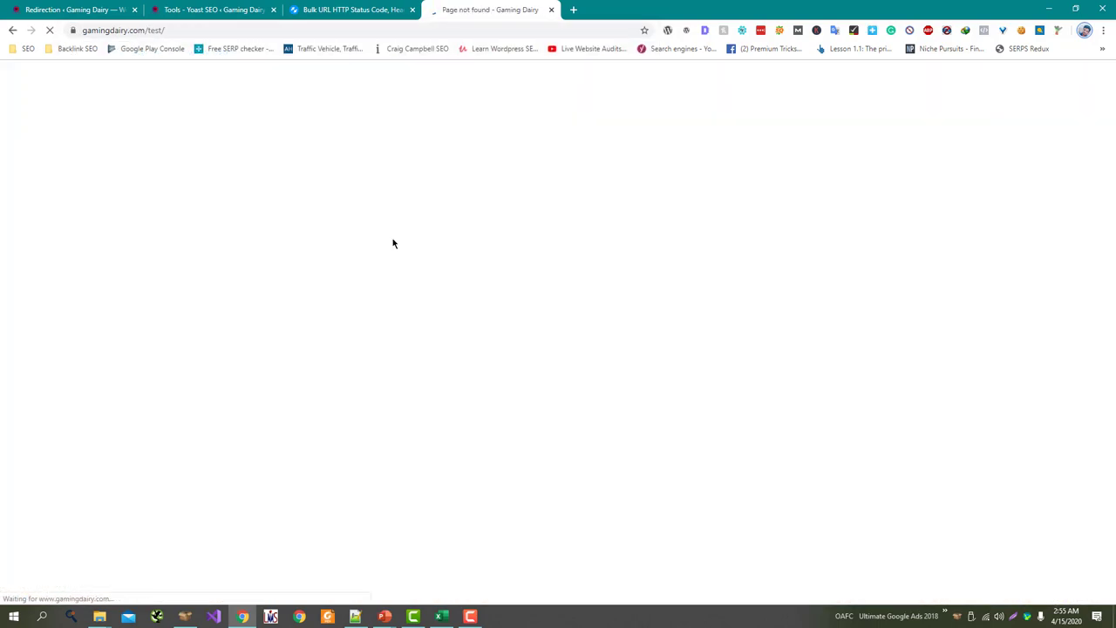
key("ctrl+w")
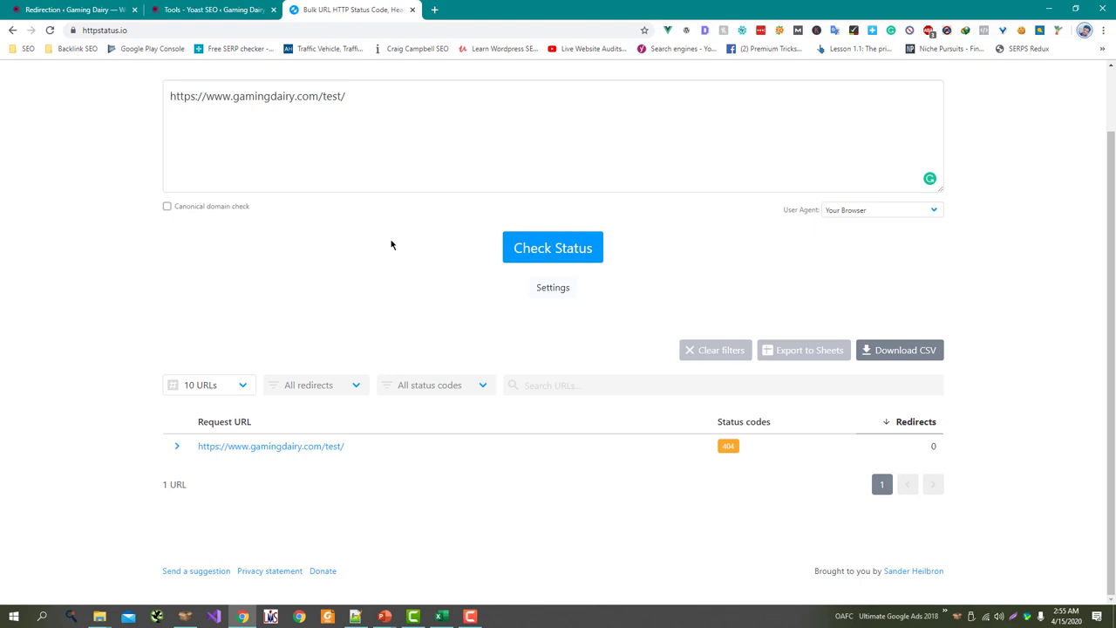
Highlight the status code reported for the /test/ URL and return to the redirect list in the Redirection plugin
double_click(728, 446)
left_click(65, 10)
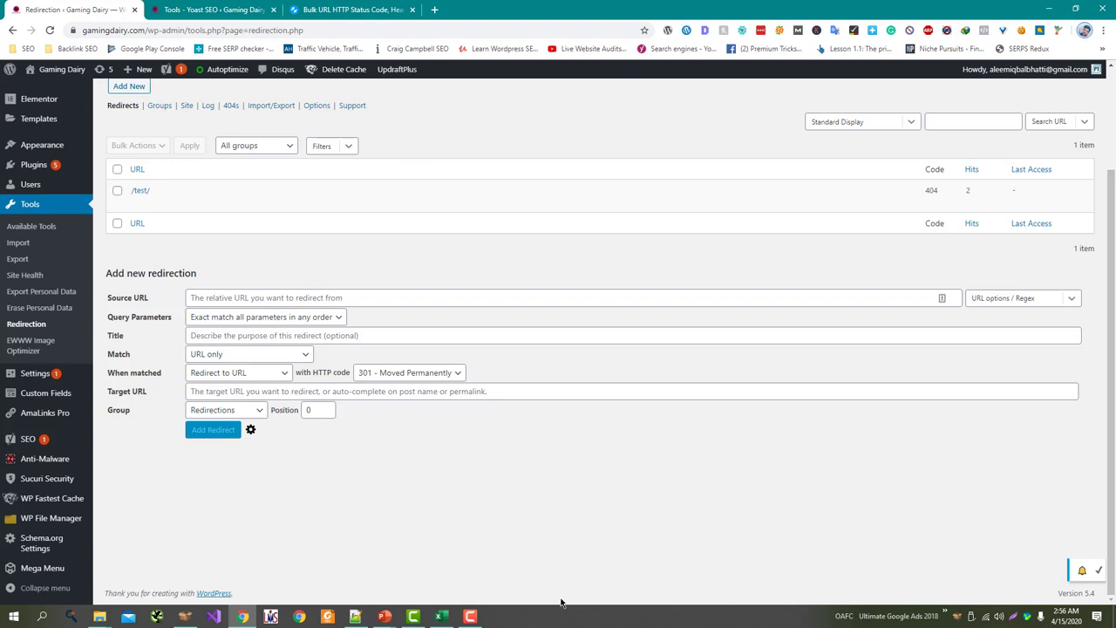
left_click(243, 616)
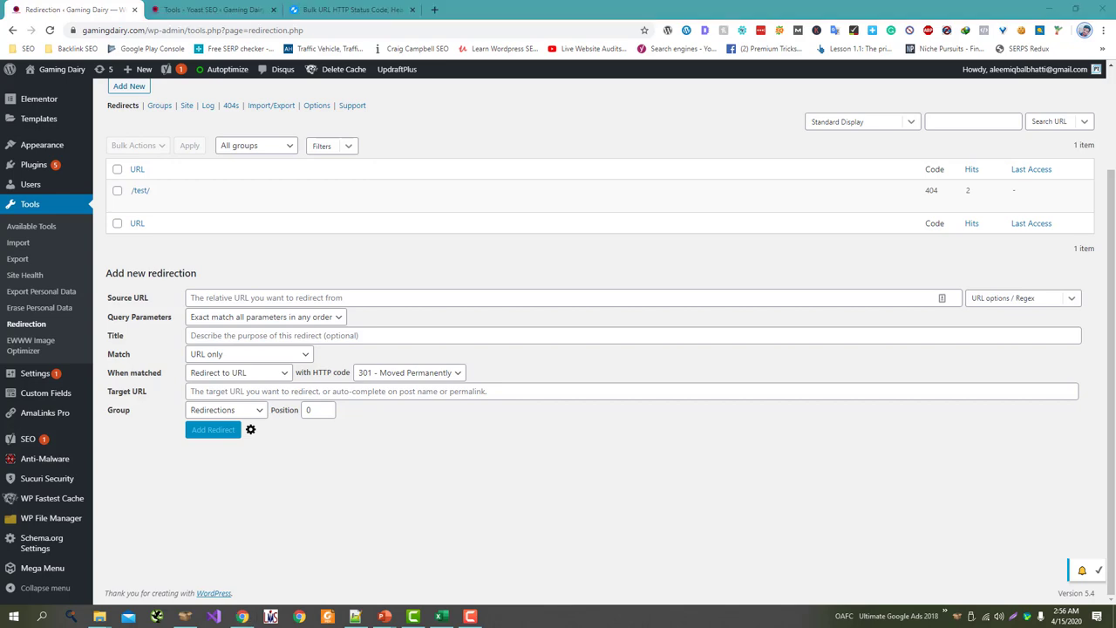